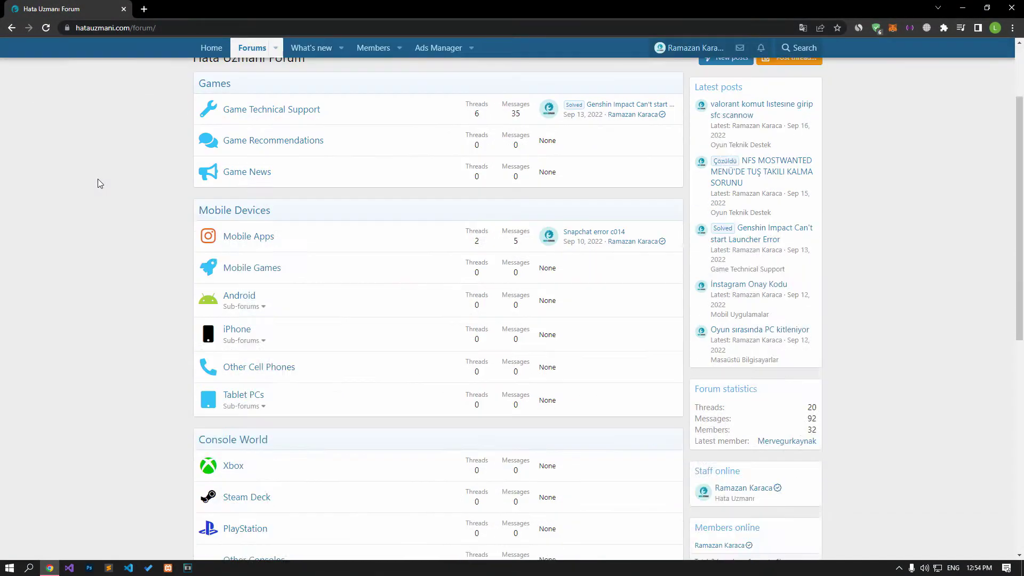
pyautogui.scroll(-8, 98, 179)
# Scroll back to the top of the Hata Uzmanı forum and choose Post thread to list the forums
pyautogui.scroll(10, 97, 180)
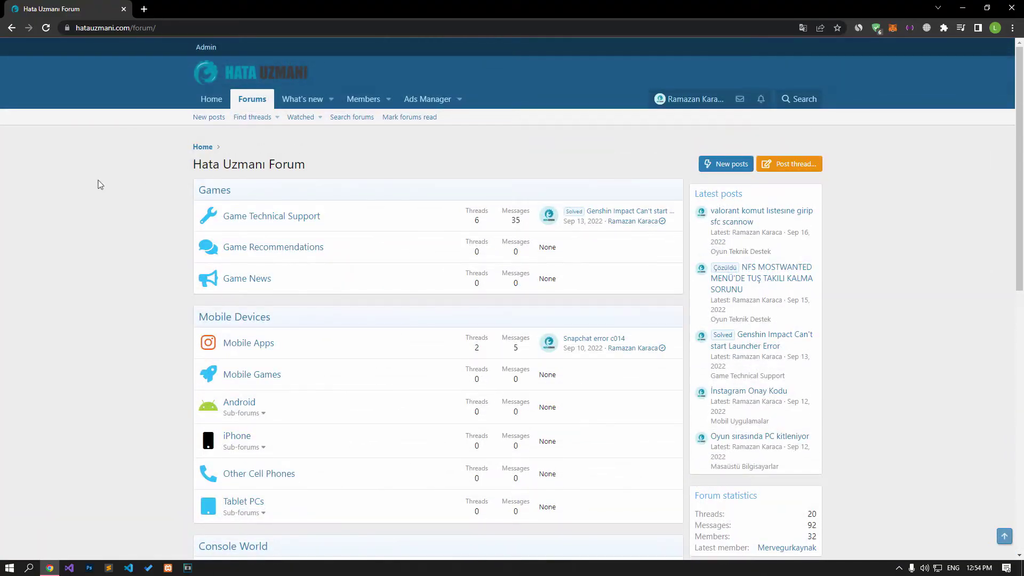
pyautogui.click(814, 166)
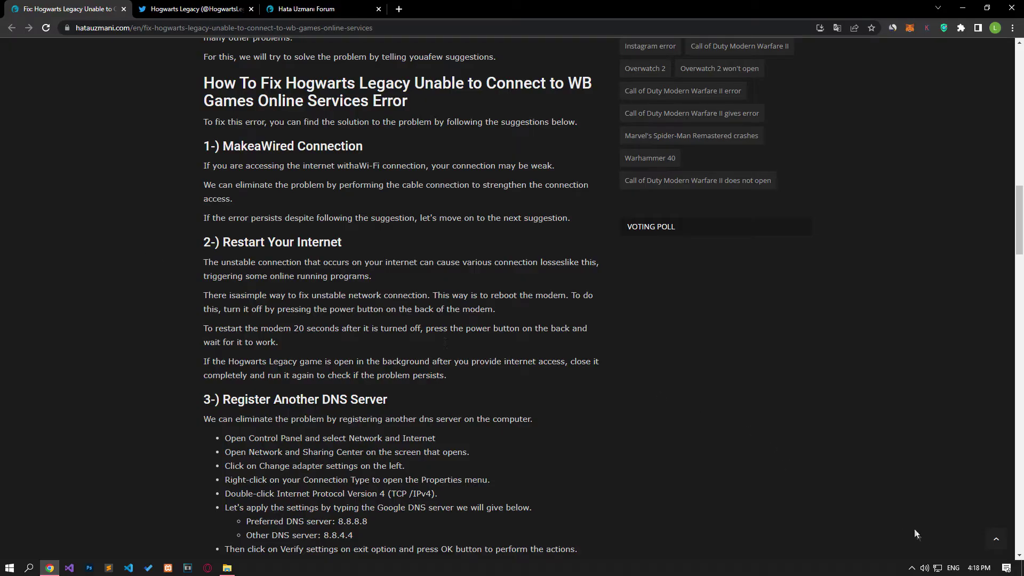
# Open the Ethernet adapter's properties from the Network & Internet settings
pyautogui.rightClick(938, 569)
pyautogui.click(913, 554)
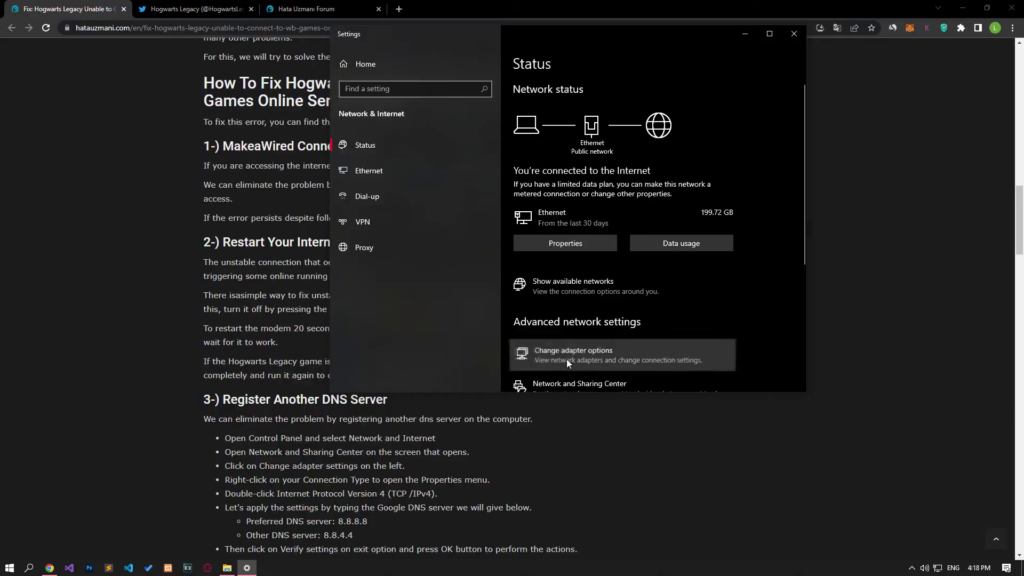
pyautogui.click(567, 362)
pyautogui.click(455, 223)
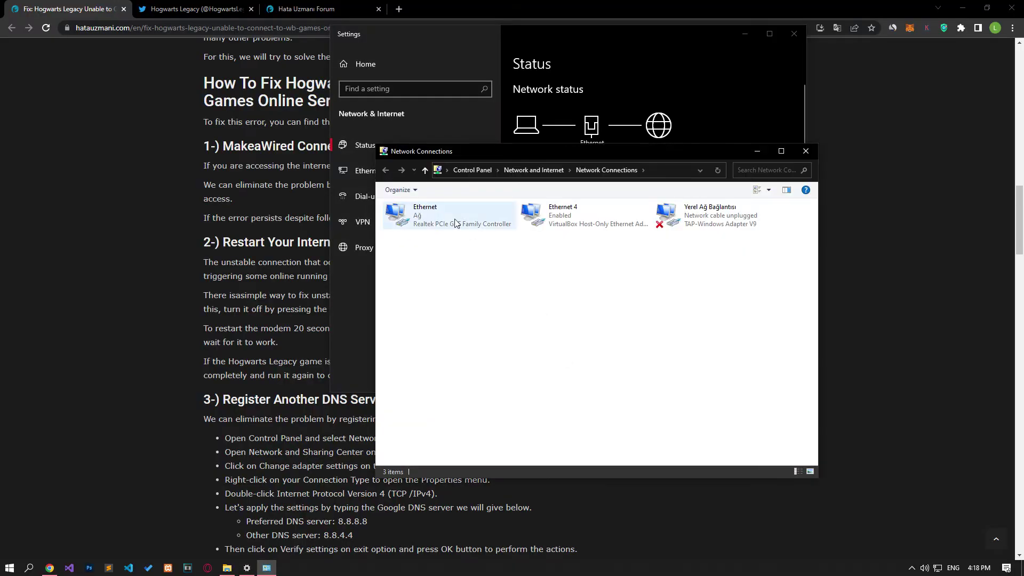
pyautogui.rightClick(455, 222)
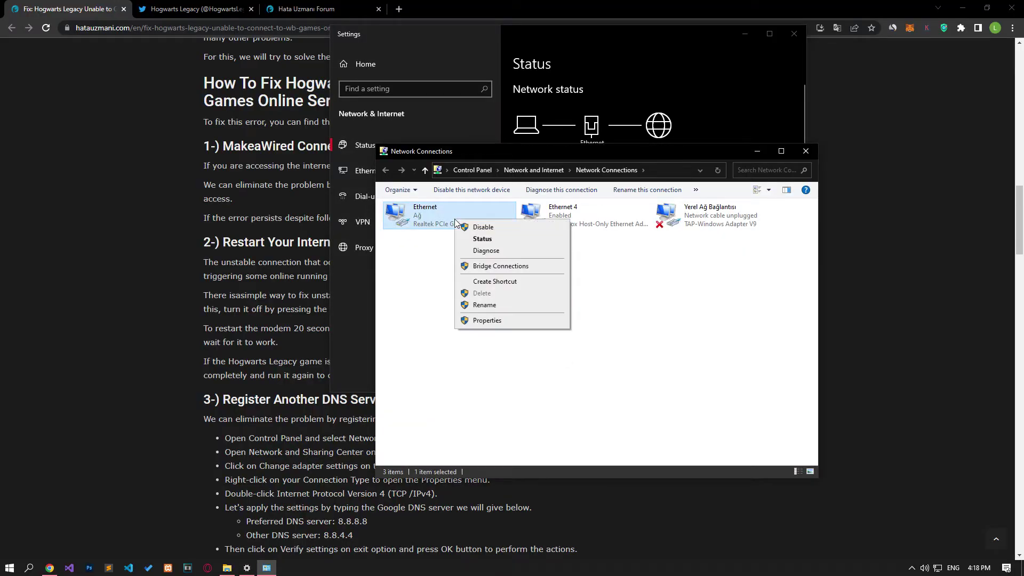
pyautogui.click(507, 321)
# Set the IPv4 DNS servers to 8.8.8.8 and 8.8.4.4
pyautogui.click(499, 322)
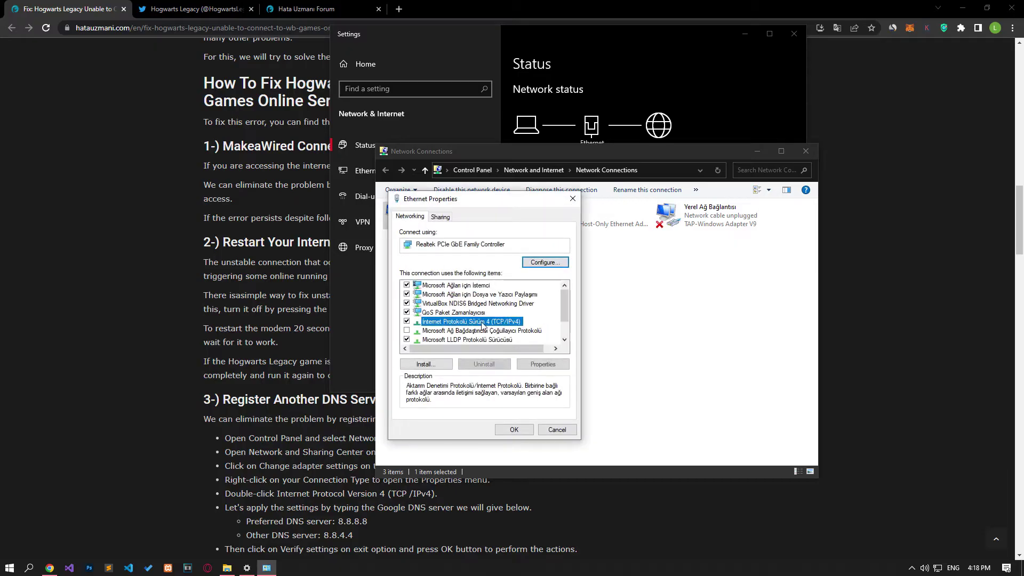
pyautogui.doubleClick(498, 321)
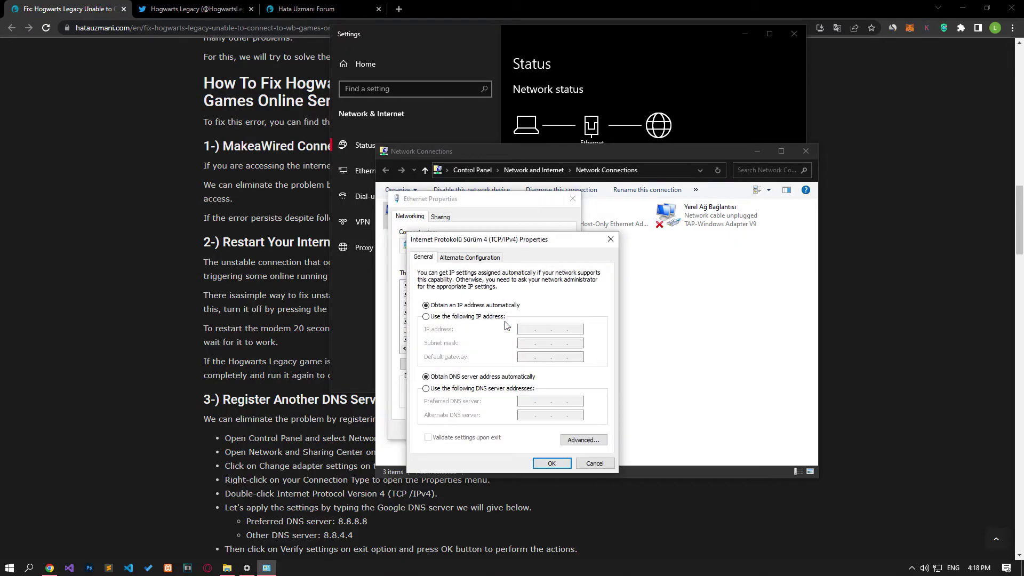
pyautogui.click(456, 389)
pyautogui.write('8.8.8.8')
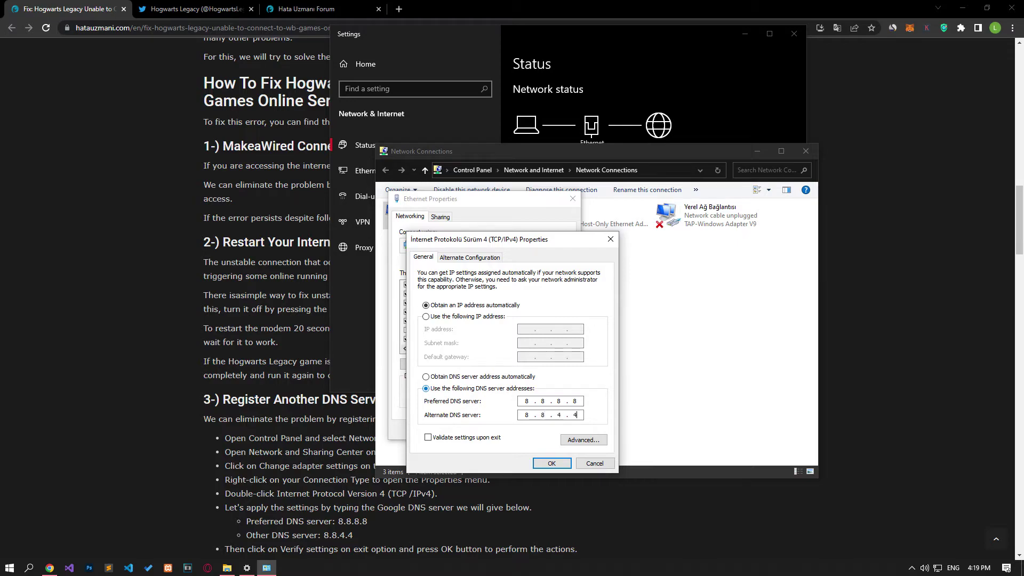
pyautogui.click(552, 462)
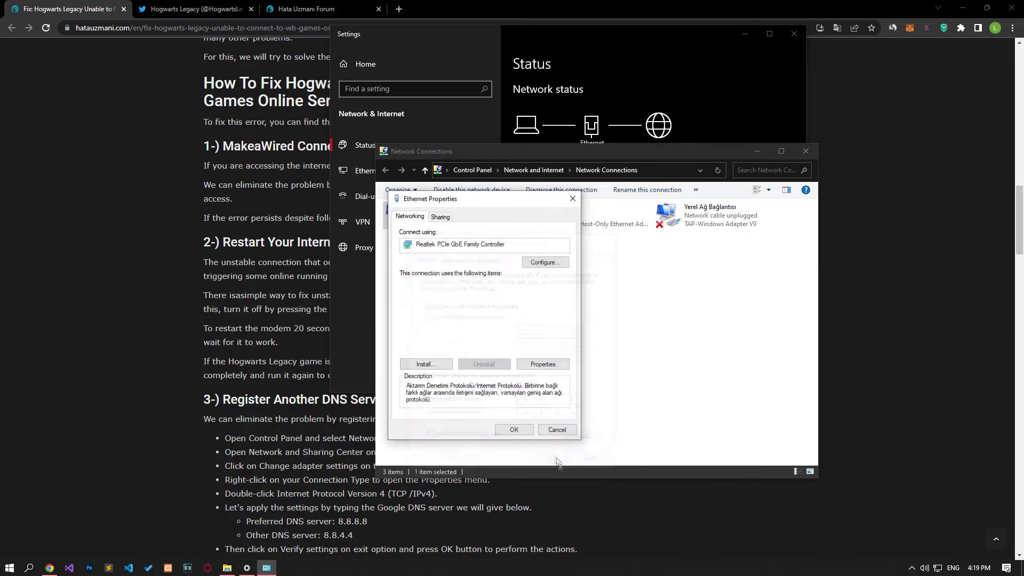
# Close the Ethernet properties, network connections and Settings windows
pyautogui.click(514, 430)
pyautogui.click(805, 151)
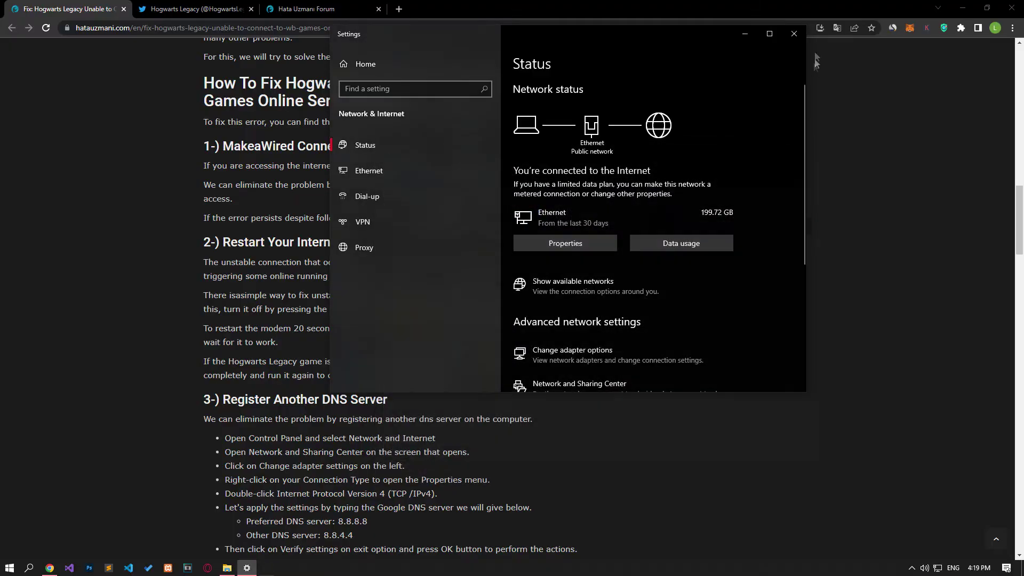
pyautogui.click(794, 34)
pyautogui.scroll(-7, 533, 266)
# Launch Command Prompt as administrator and place it beside the article's command list
pyautogui.press('super')
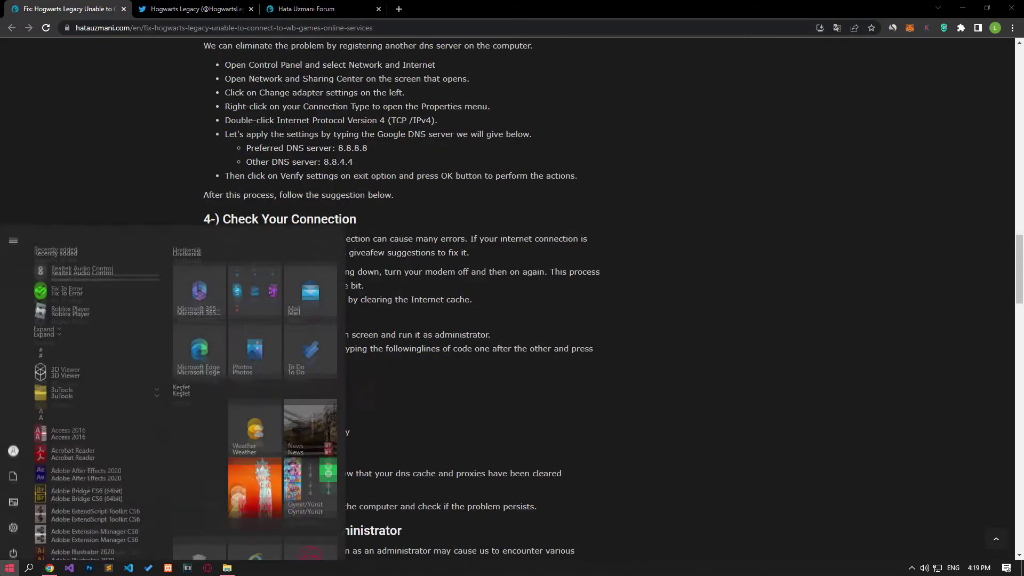
pyautogui.write('CMD')
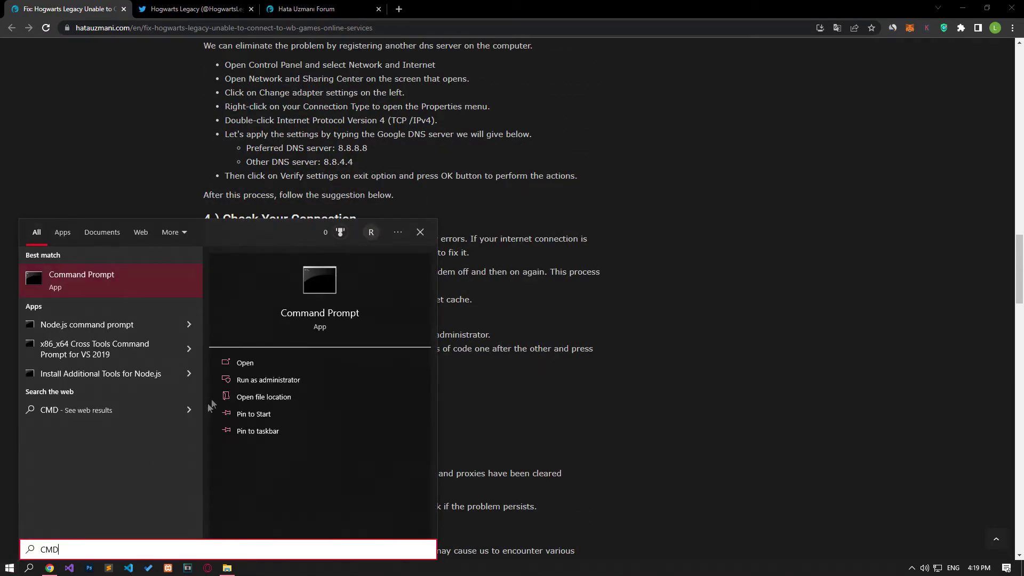
pyautogui.click(253, 380)
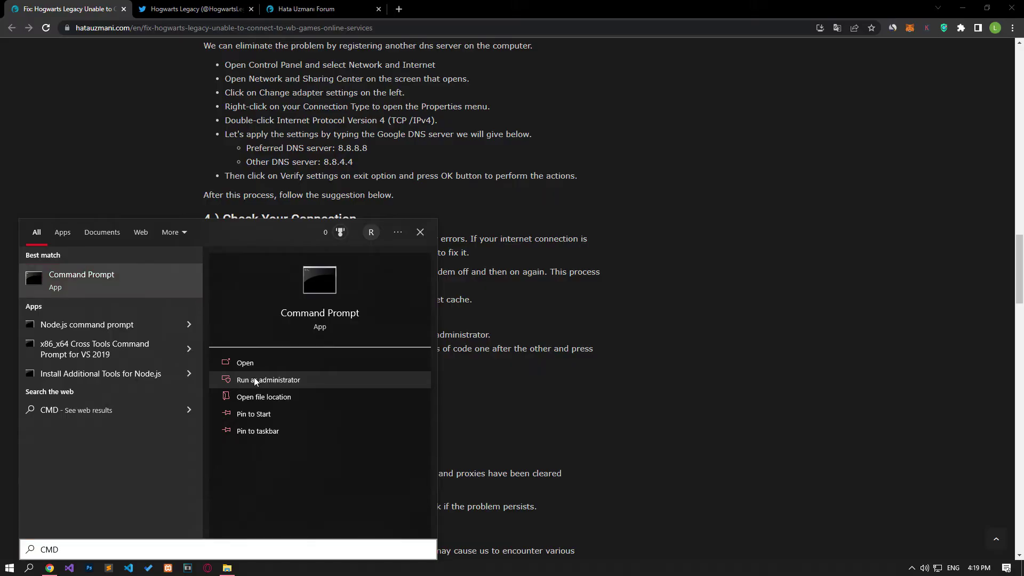
pyautogui.moveTo(232, 74); pyautogui.dragTo(610, 133)
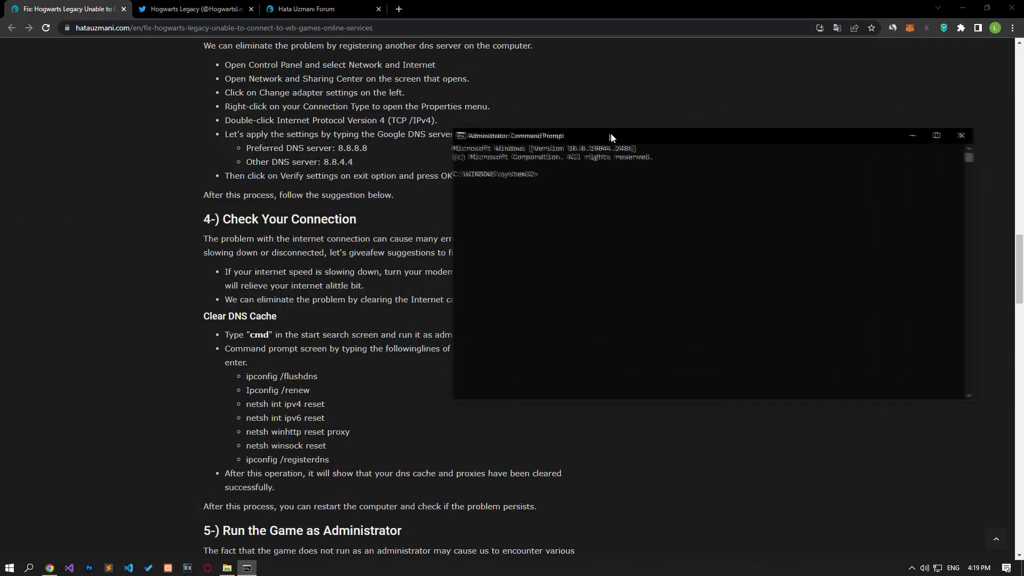
# Run ipconfig /flushdns, /renew and the netsh ipv4, ipv6 and winhttp proxy resets
pyautogui.tripleClick(307, 377)
pyautogui.tripleClick(288, 391)
pyautogui.tripleClick(294, 405)
pyautogui.hotkey('alt', 'Tab')
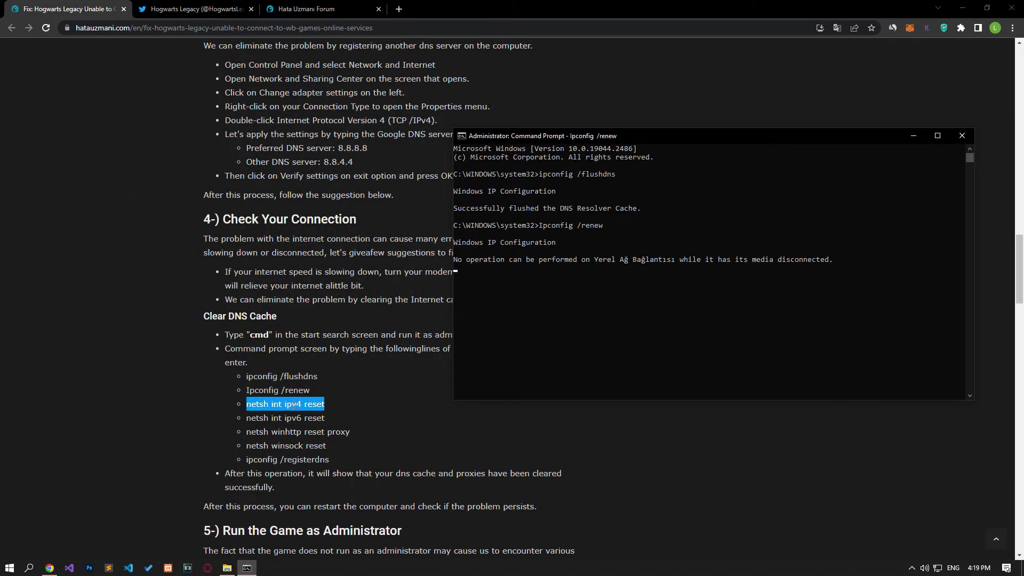
pyautogui.write('netsh int ipv4 reset')
pyautogui.tripleClick(294, 417)
pyautogui.hotkey('ctrl', 'c')
pyautogui.hotkey('alt', 'Tab')
pyautogui.hotkey('ctrl', 'v')
pyautogui.tripleClick(295, 431)
pyautogui.hotkey('ctrl', 'c')
pyautogui.hotkey('alt', 'Tab')
pyautogui.hotkey('ctrl', 'v')
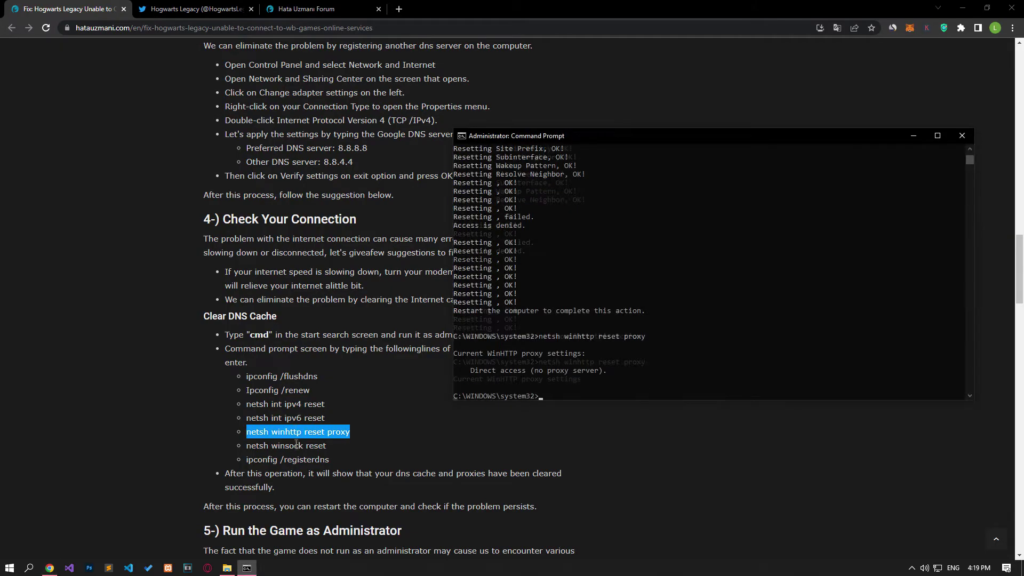
# Run netsh winsock reset and ipconfig /registerdns, then close Command Prompt
pyautogui.tripleClick(296, 446)
pyautogui.hotkey('ctrl', 'c')
pyautogui.hotkey('alt', 'Tab')
pyautogui.hotkey('ctrl', 'v')
pyautogui.tripleClick(296, 460)
pyautogui.hotkey('ctrl', 'c')
pyautogui.hotkey('alt', 'Tab')
pyautogui.hotkey('ctrl', 'v')
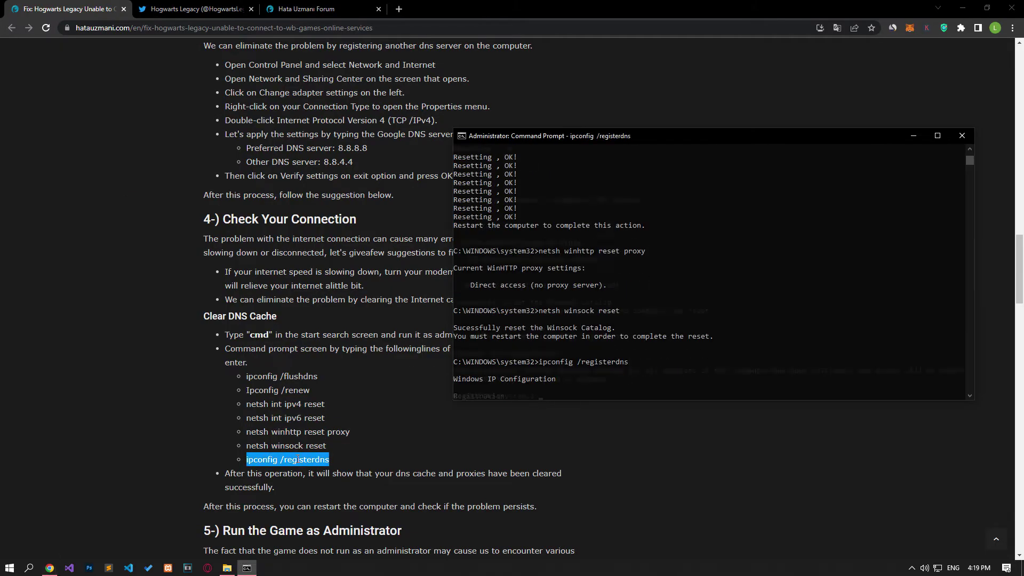
pyautogui.click(962, 135)
# Check the Start power options without restarting, then open the launcher shortcuts folder
pyautogui.click(9, 567)
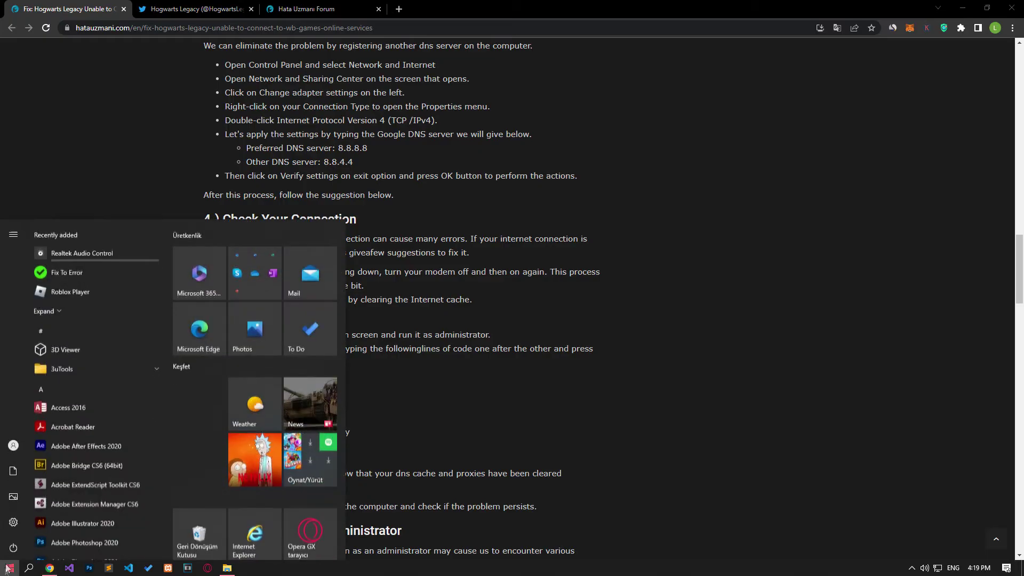
pyautogui.click(14, 547)
pyautogui.click(397, 402)
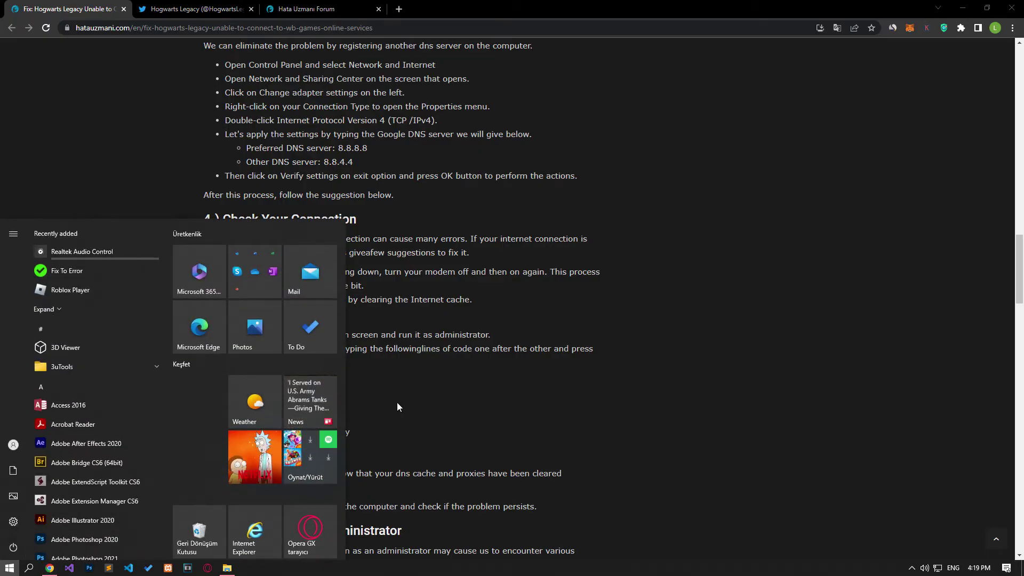
pyautogui.click(397, 402)
pyautogui.scroll(-8, 158, 370)
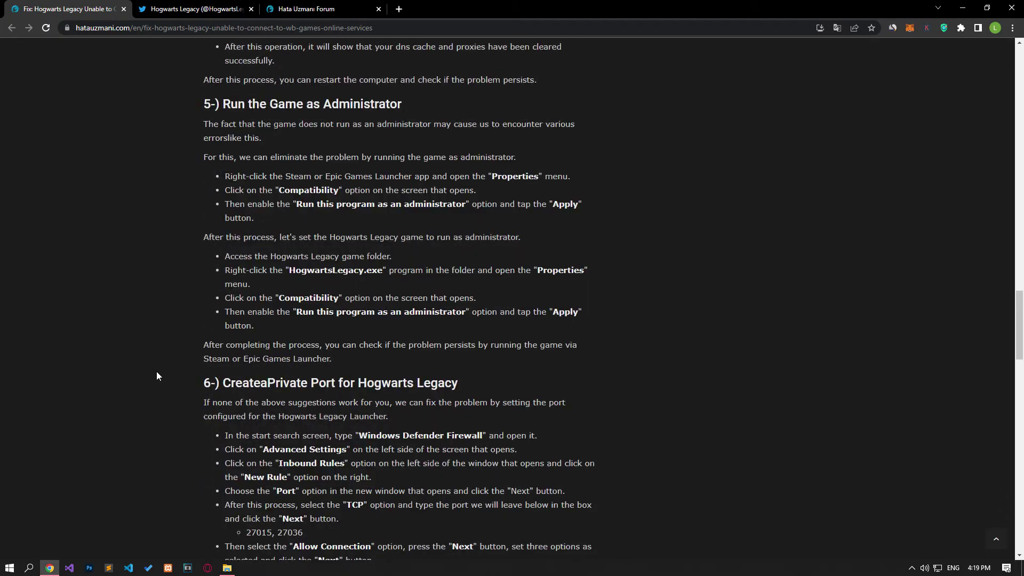
pyautogui.click(227, 567)
# Set the Epic Games Launcher shortcut to always run as administrator
pyautogui.click(454, 290)
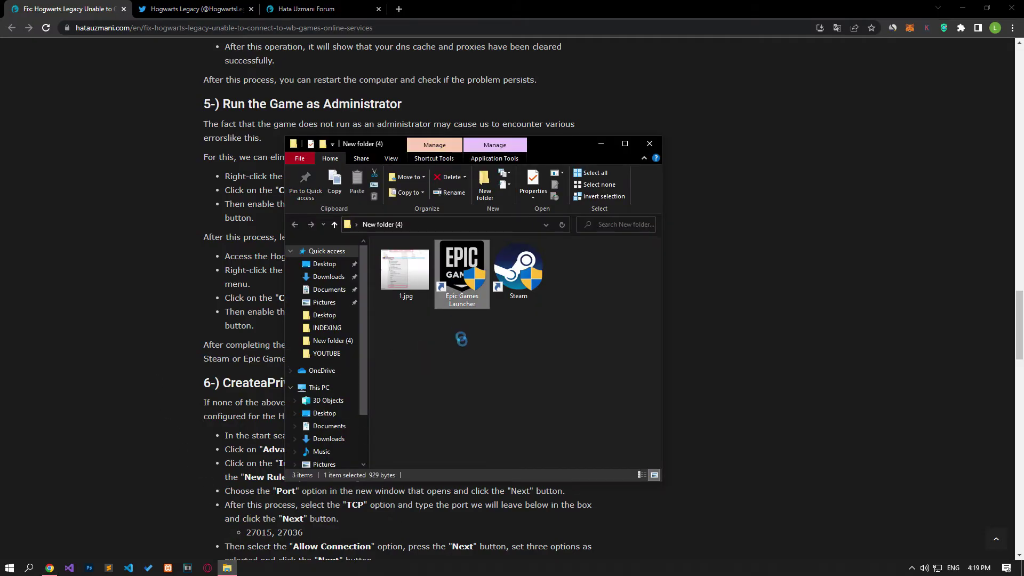
pyautogui.rightClick(453, 290)
pyautogui.click(486, 551)
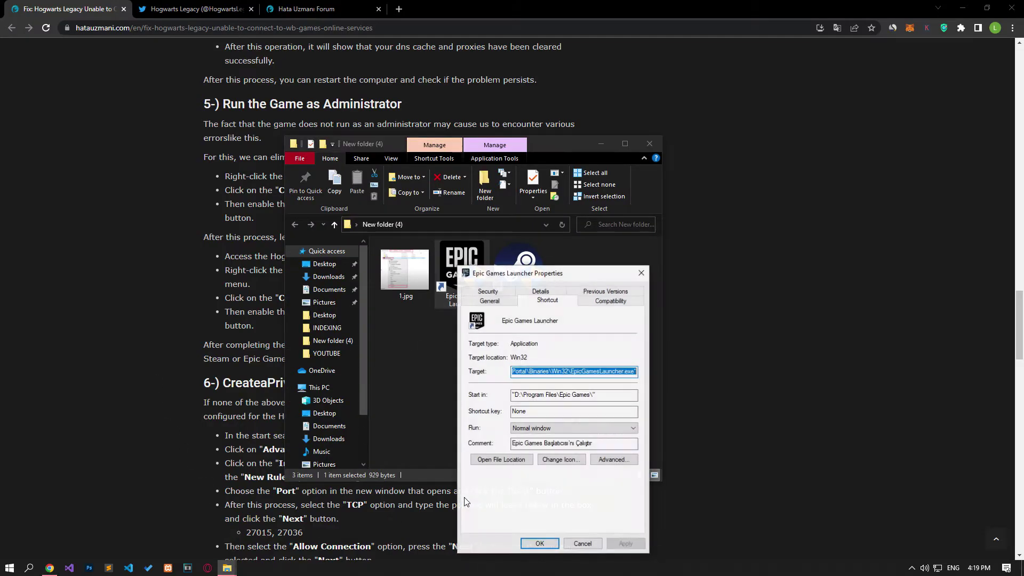
pyautogui.click(612, 300)
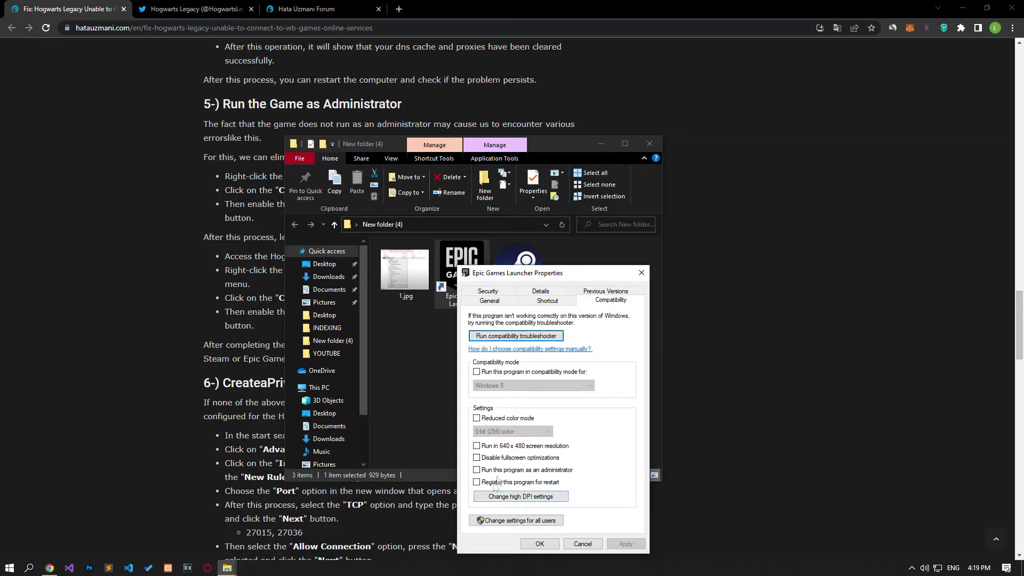
pyautogui.click(476, 469)
pyautogui.click(619, 544)
pyautogui.click(540, 543)
# Enable 'Run this program as an administrator' for the Steam shortcut and apply
pyautogui.click(536, 285)
pyautogui.hotkey('shift', 'F10')
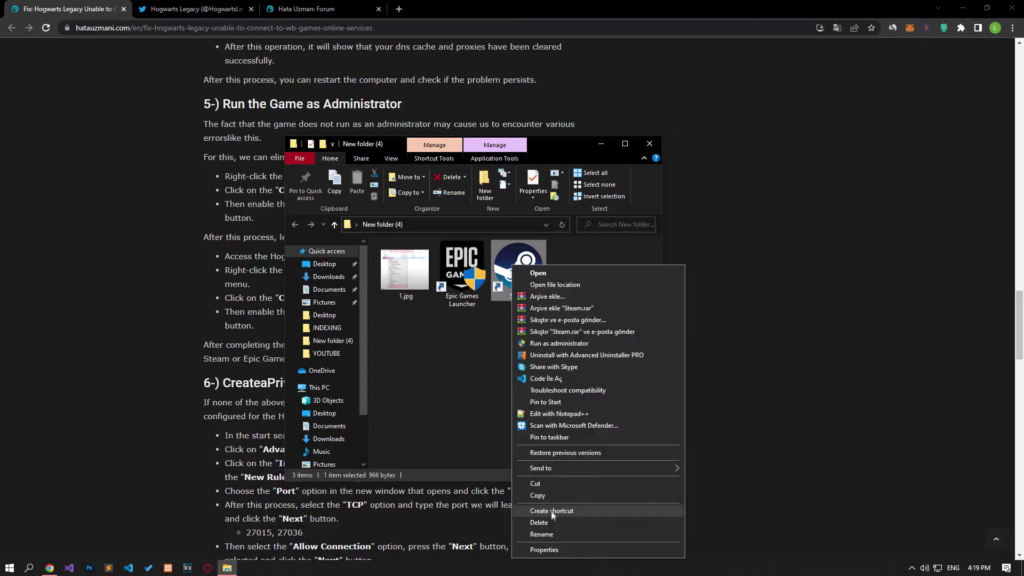
pyautogui.click(546, 545)
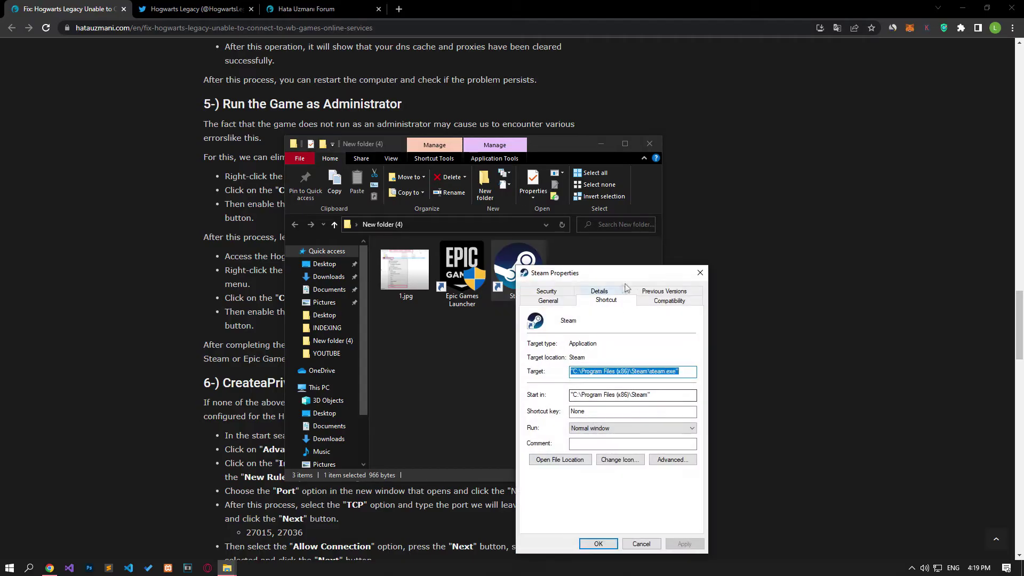
pyautogui.click(667, 300)
pyautogui.click(535, 470)
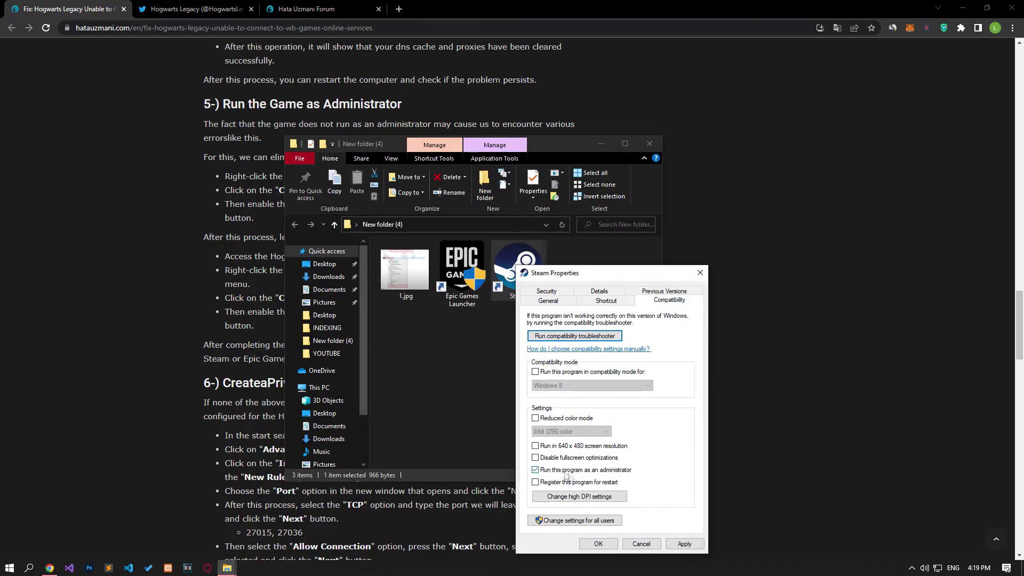
pyautogui.click(684, 543)
# Confirm Steam Properties, view 1.jpg in Photo Viewer, then close it and return to the article
pyautogui.click(609, 543)
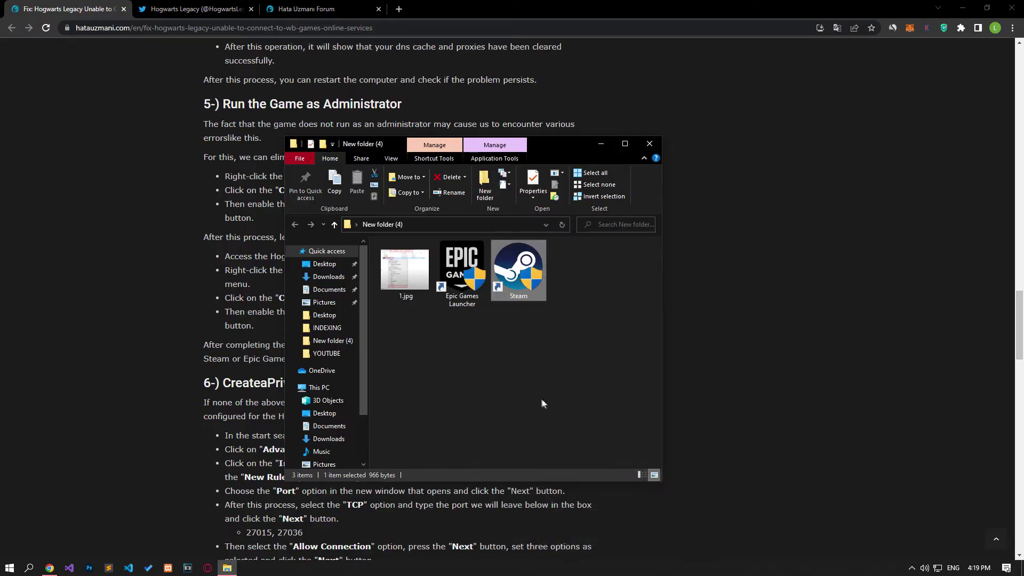
pyautogui.doubleClick(397, 272)
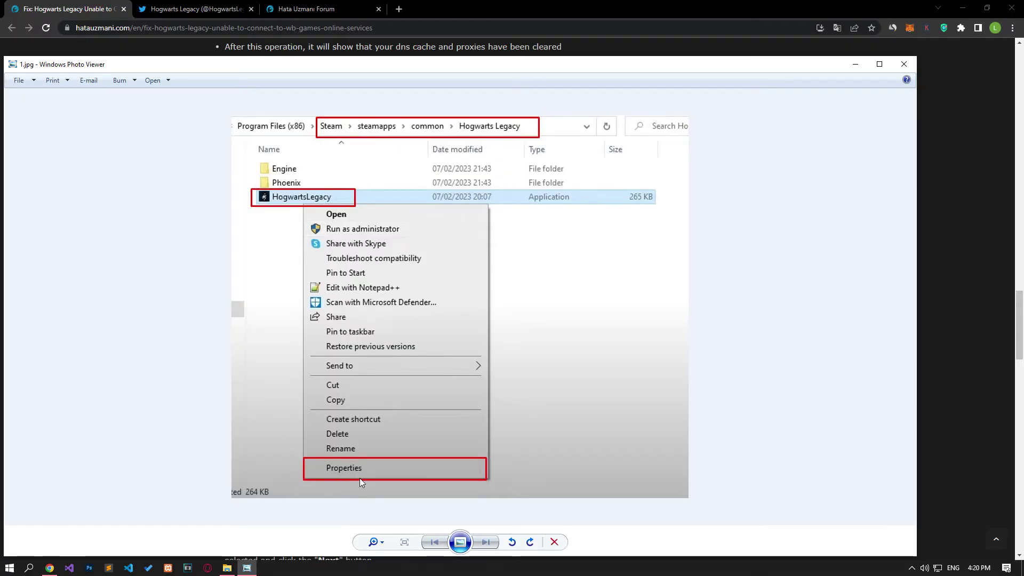
pyautogui.click(911, 64)
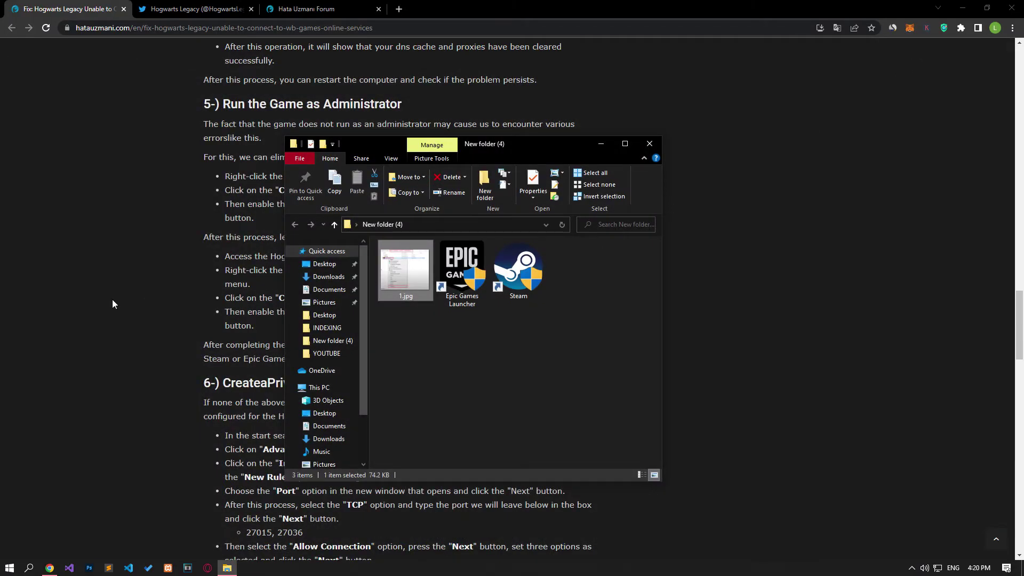
pyautogui.click(108, 302)
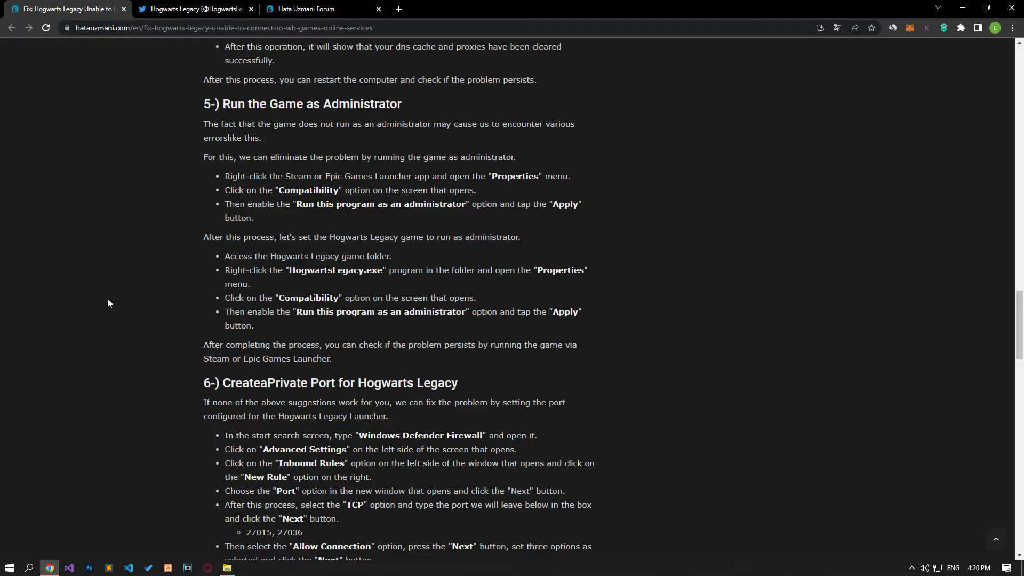
# Scroll to the article's private-port section and search Windows for 'defender'
pyautogui.scroll(-6, 108, 302)
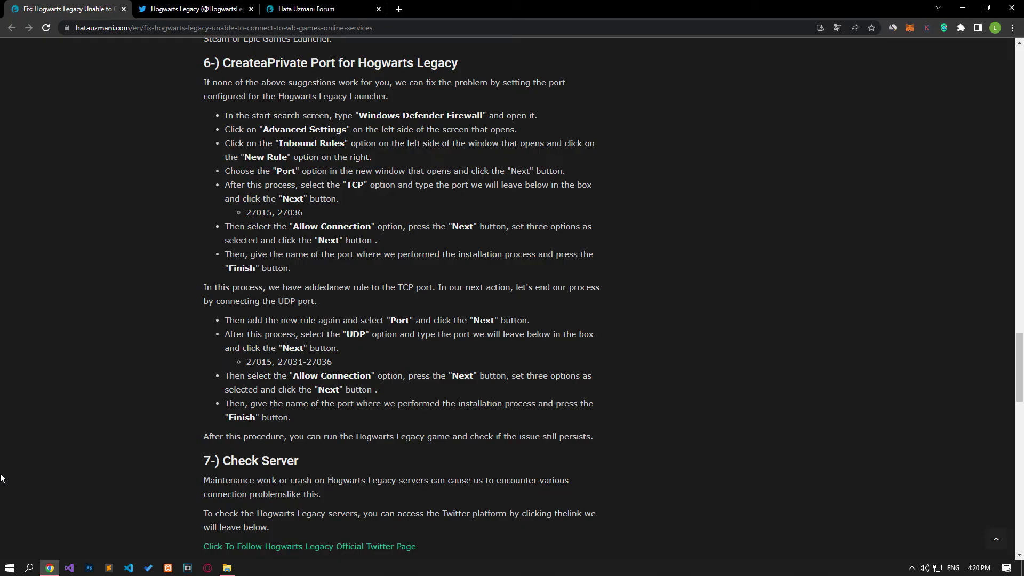
pyautogui.click(4, 566)
pyautogui.write('defender')
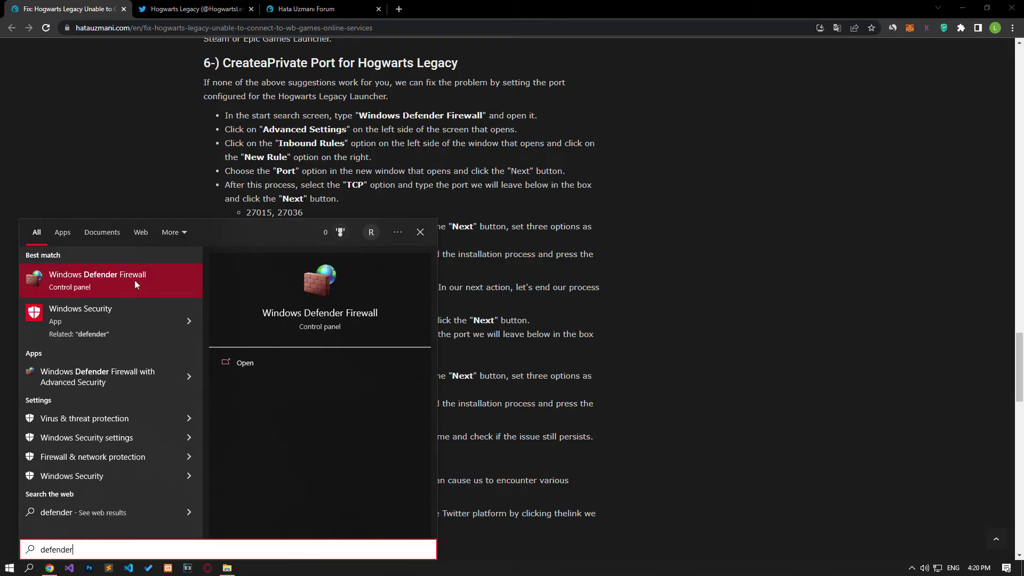
# Open Windows Defender Firewall's advanced settings and show the Inbound Rules
pyautogui.click(135, 282)
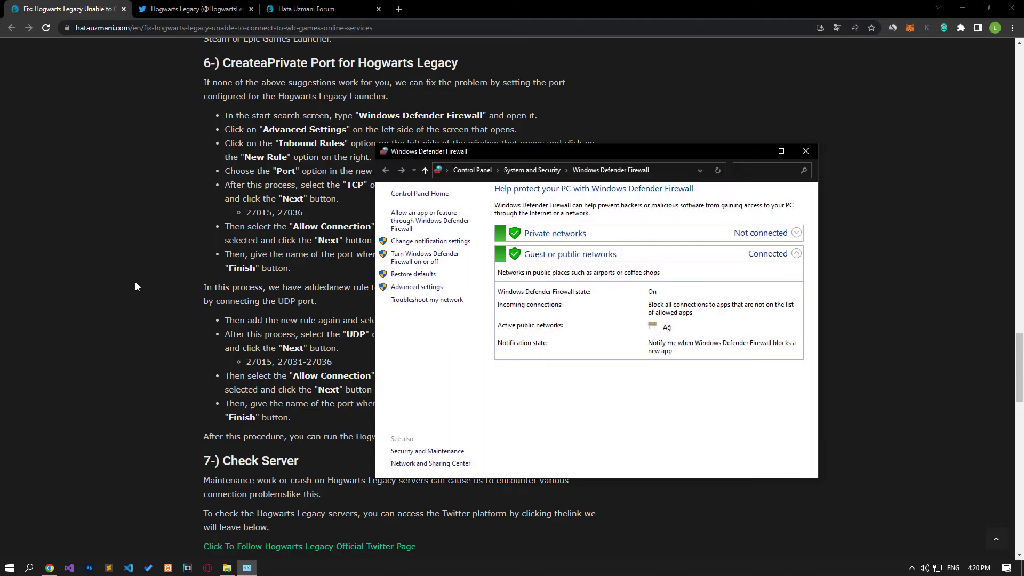
pyautogui.click(417, 288)
pyautogui.moveTo(193, 26); pyautogui.dragTo(697, 139)
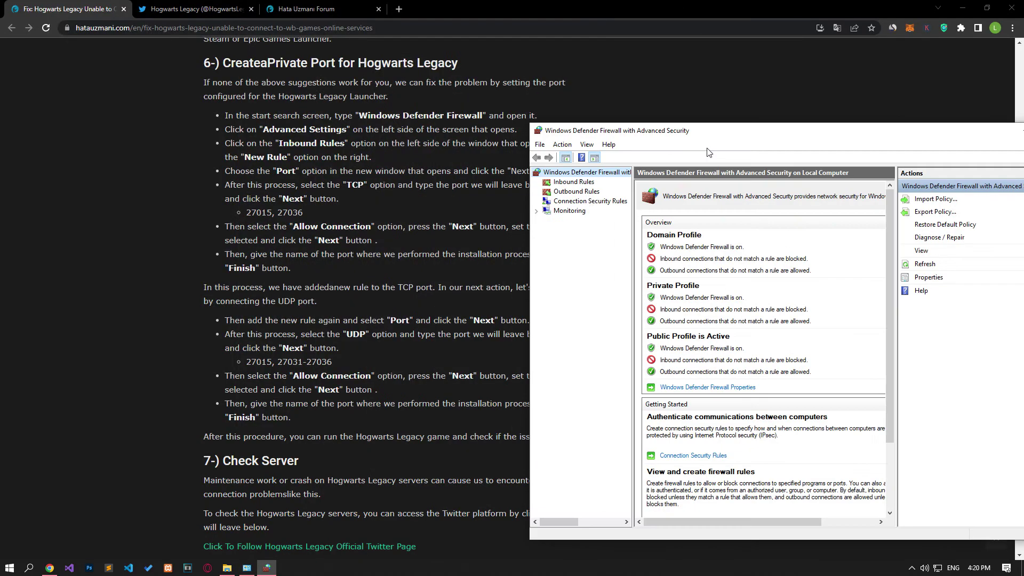
pyautogui.click(572, 183)
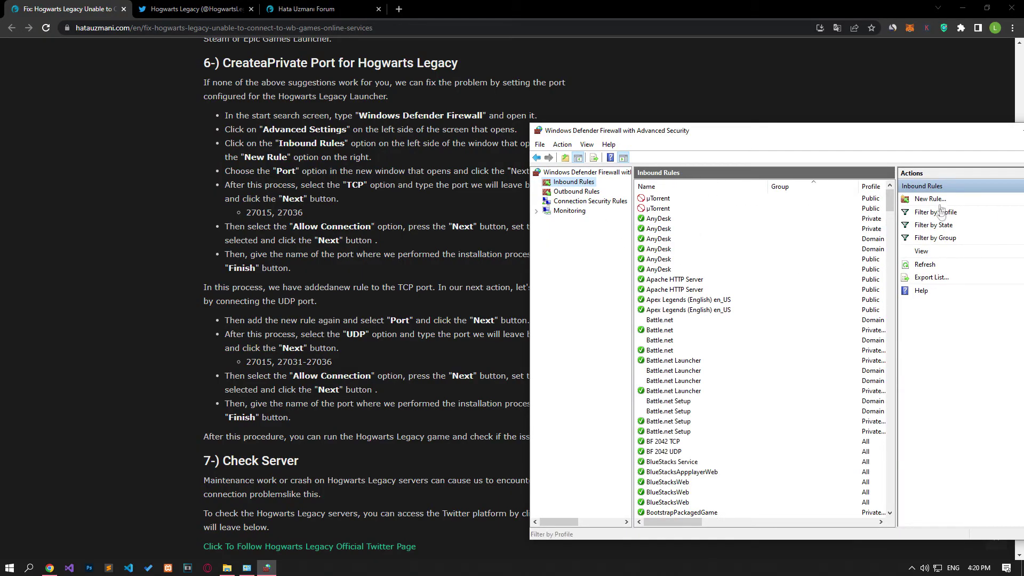
# Start a new Port inbound rule with TCP ports 27015, 27036 copied from the article
pyautogui.click(927, 199)
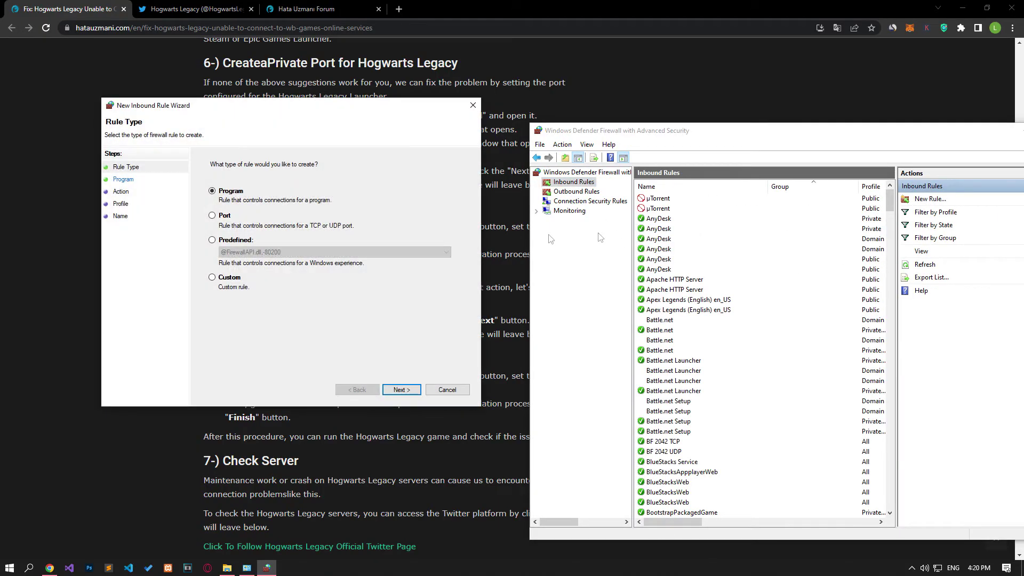
pyautogui.click(224, 216)
pyautogui.click(413, 394)
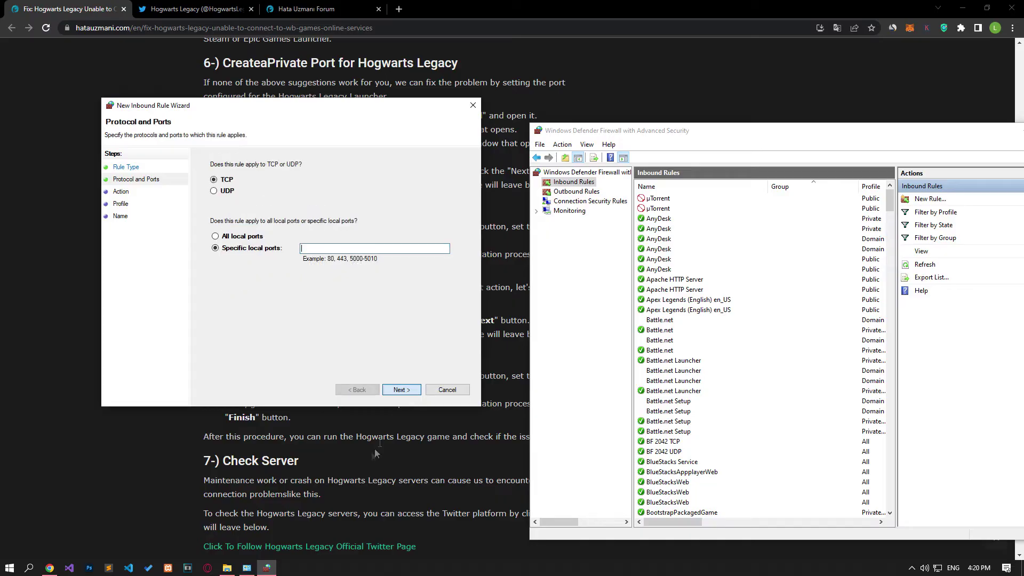
pyautogui.click(375, 449)
pyautogui.tripleClick(285, 212)
pyautogui.rightClick(286, 212)
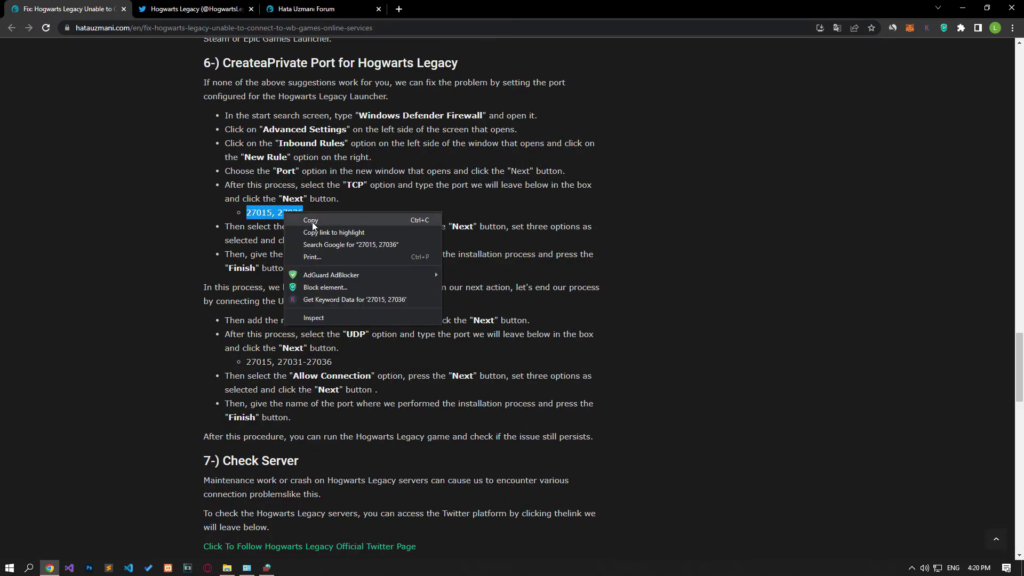
pyautogui.click(311, 222)
pyautogui.hotkey('alt', 'Tab')
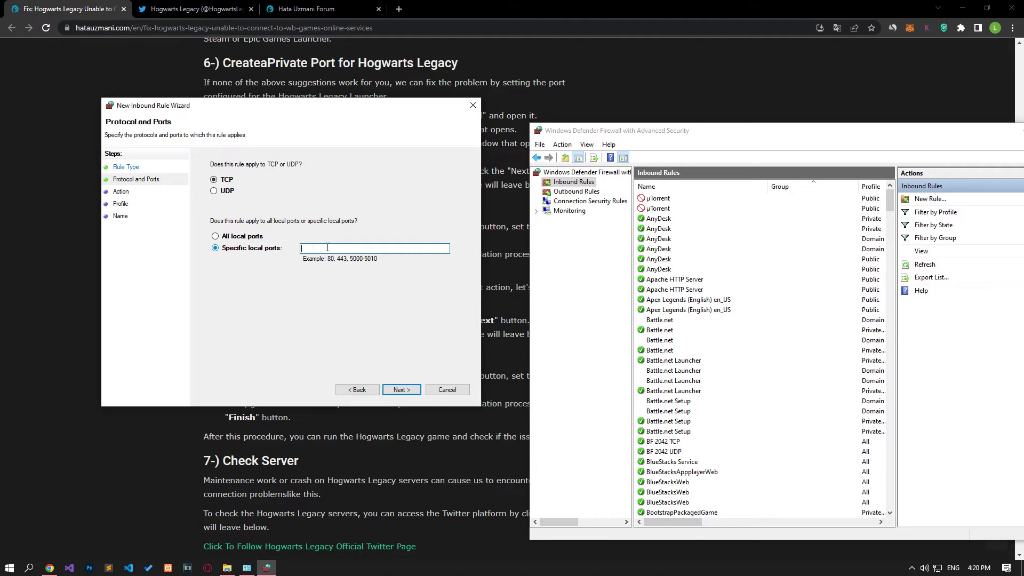
pyautogui.hotkey('ctrl', 'v')
# Keep the default action and profiles, name the rule HL TCP, and finish
pyautogui.click(408, 389)
pyautogui.click(408, 389)
pyautogui.click(409, 389)
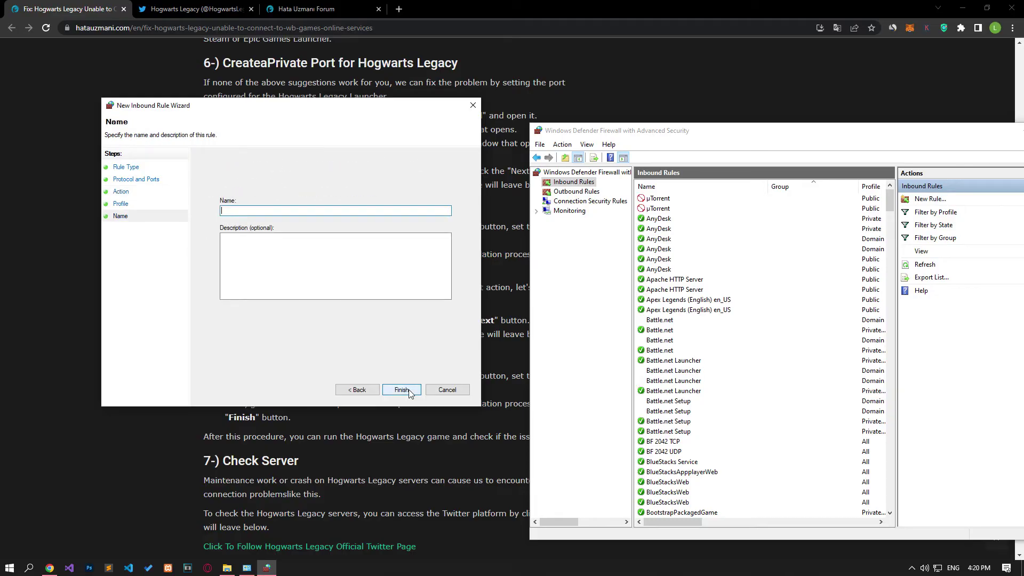
pyautogui.write('hL TCP')
pyautogui.click(402, 389)
pyautogui.tripleClick(291, 361)
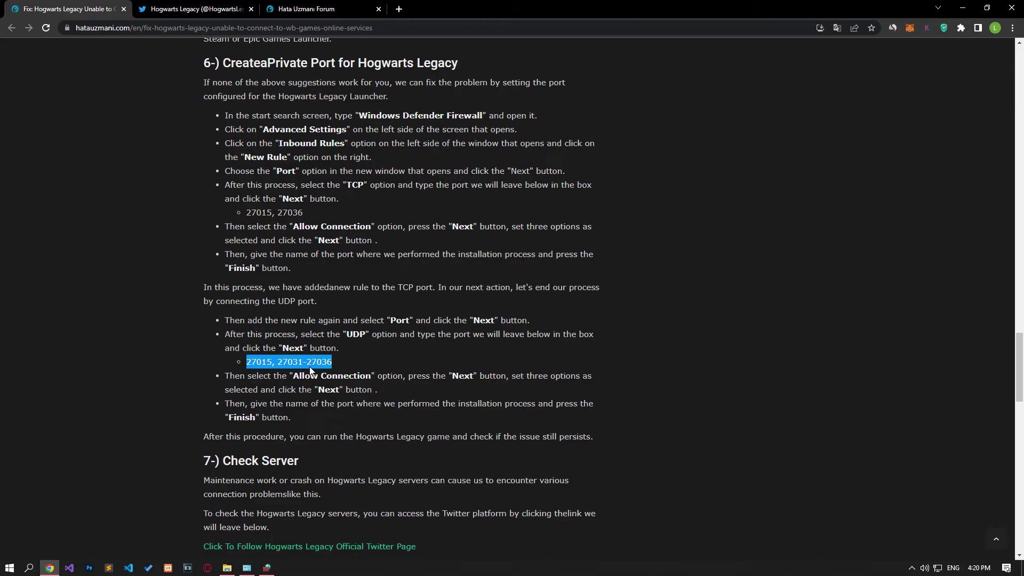
pyautogui.hotkey('alt', 'Tab')
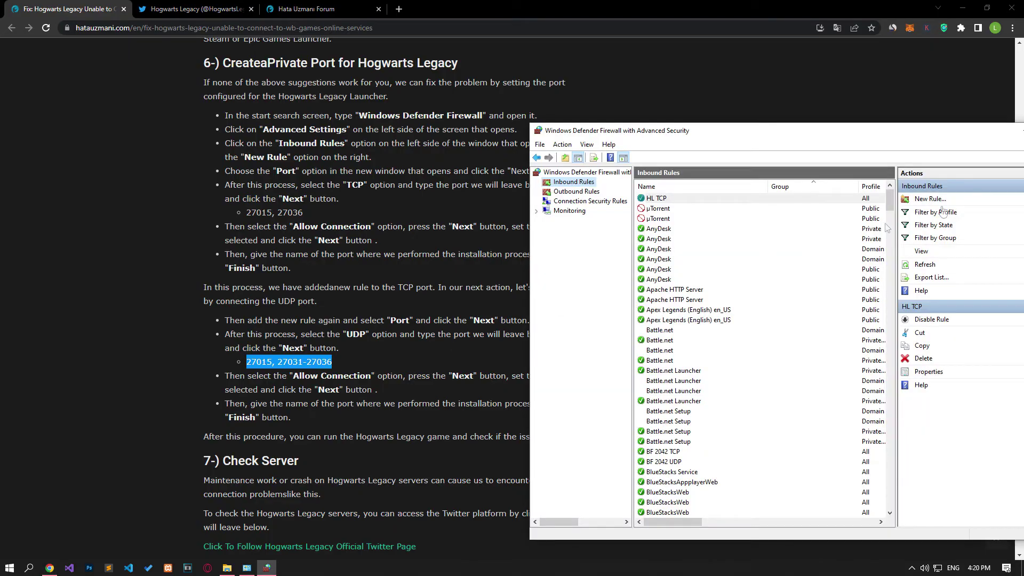
pyautogui.click(929, 198)
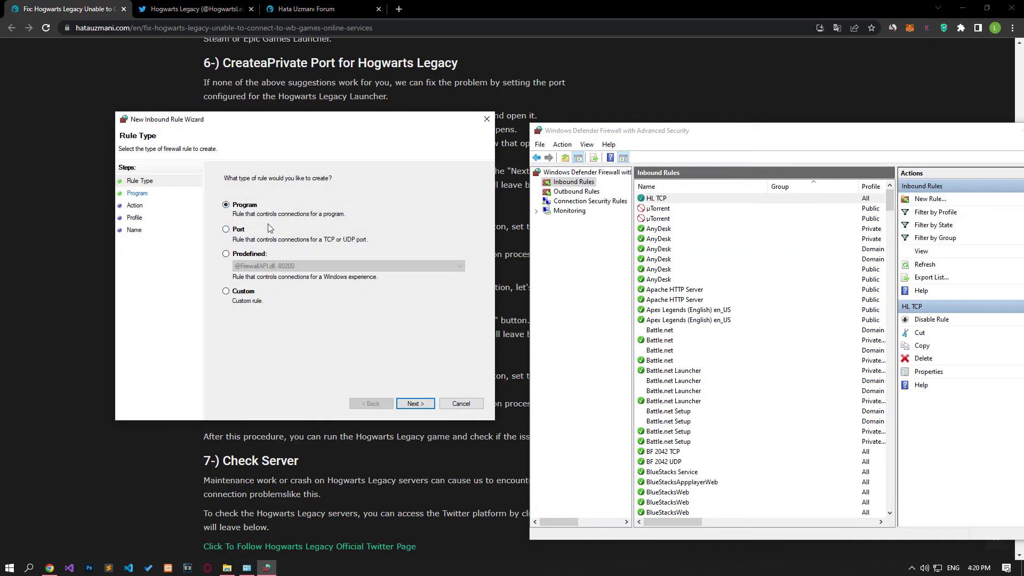
pyautogui.click(246, 230)
pyautogui.click(415, 403)
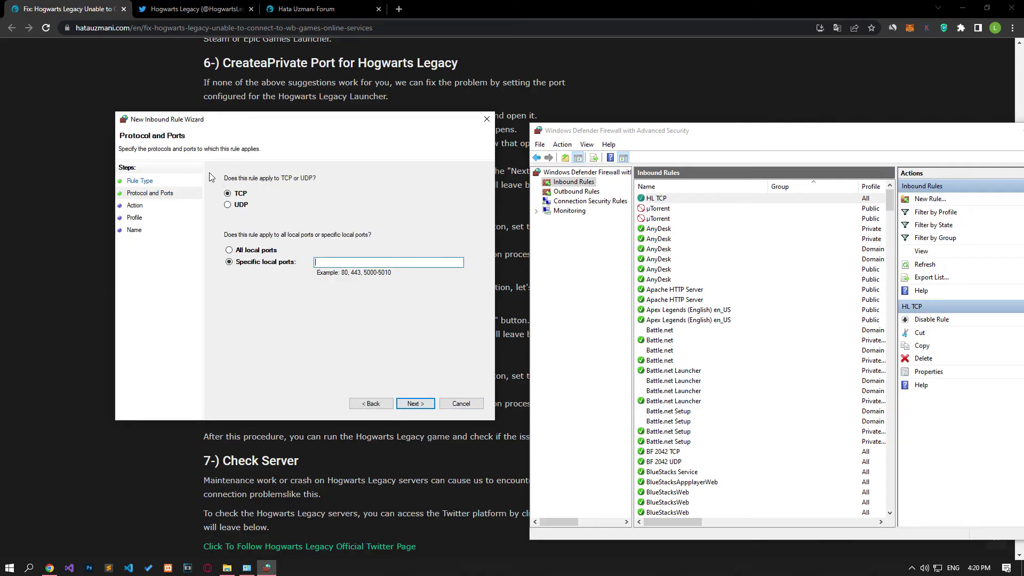
pyautogui.press('Down')
pyautogui.press('Tab')
pyautogui.hotkey('ctrl', 'v')
# Accept the default action and profiles, name the rule HL UDP, and finish
pyautogui.click(416, 404)
pyautogui.click(416, 404)
pyautogui.click(417, 404)
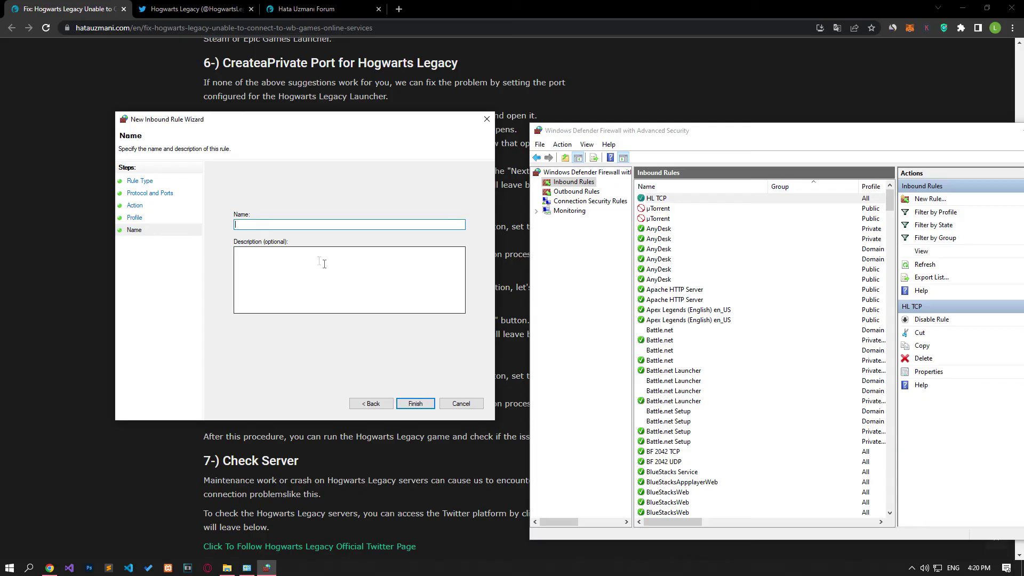
pyautogui.write('HL UDP')
pyautogui.click(415, 403)
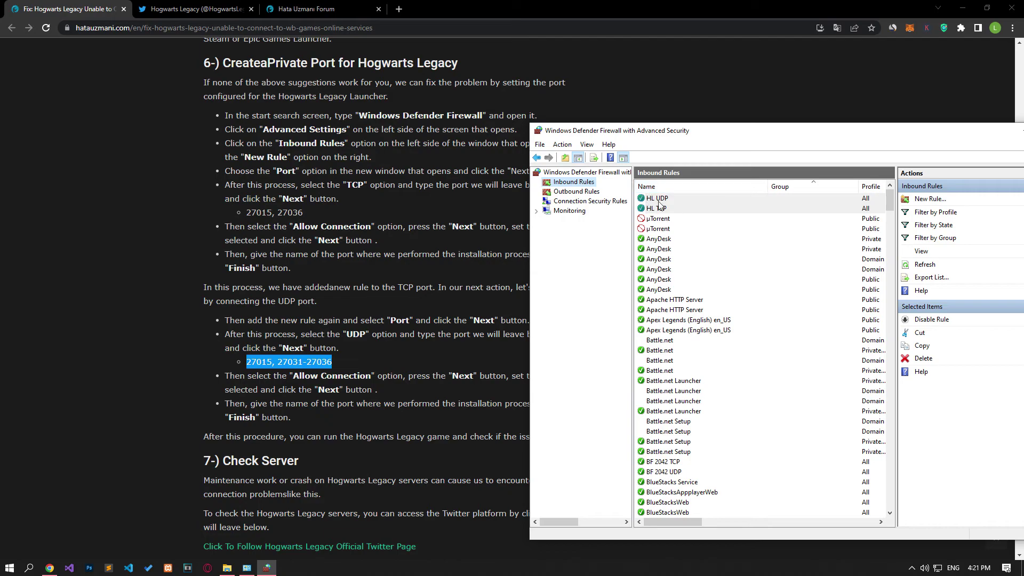
pyautogui.doubleClick(720, 140)
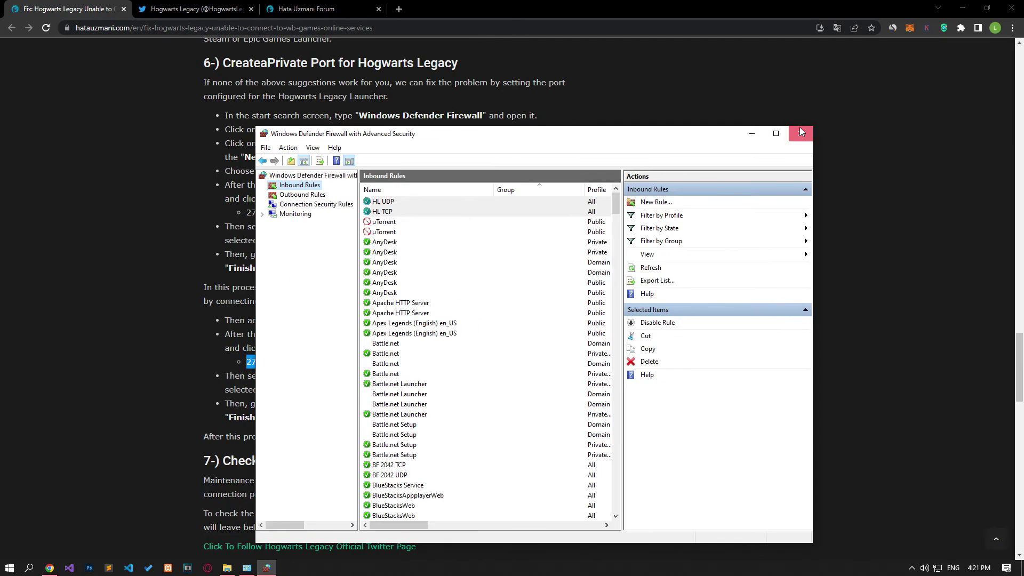
# Close the firewall window and scroll the article
pyautogui.hotkey('alt', 'F4')
pyautogui.click(53, 343)
pyautogui.scroll(-3, 52, 342)
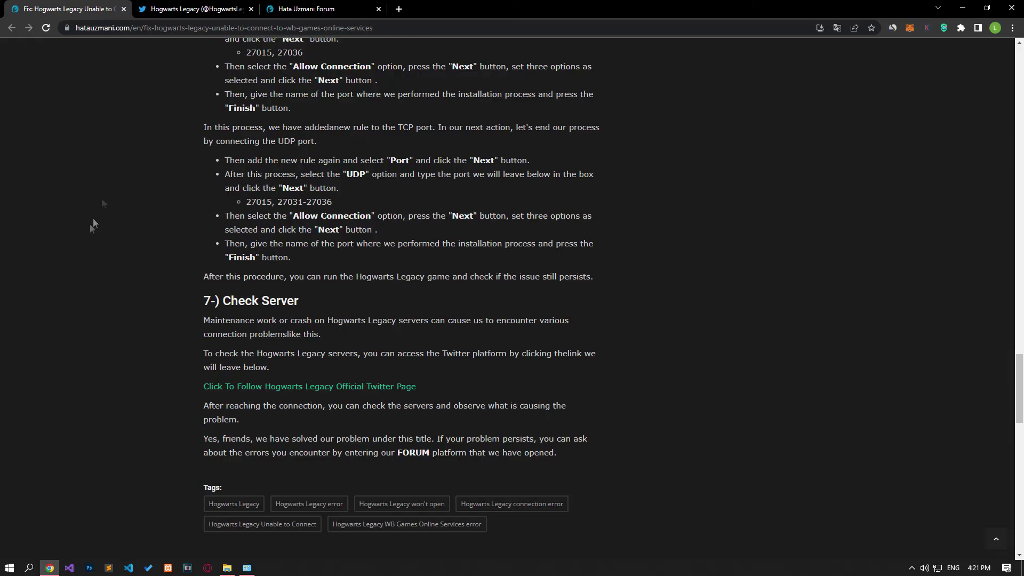
# Browse the official Hogwarts Legacy Twitter page, then close its tab
pyautogui.click(195, 9)
pyautogui.scroll(-2, 150, 286)
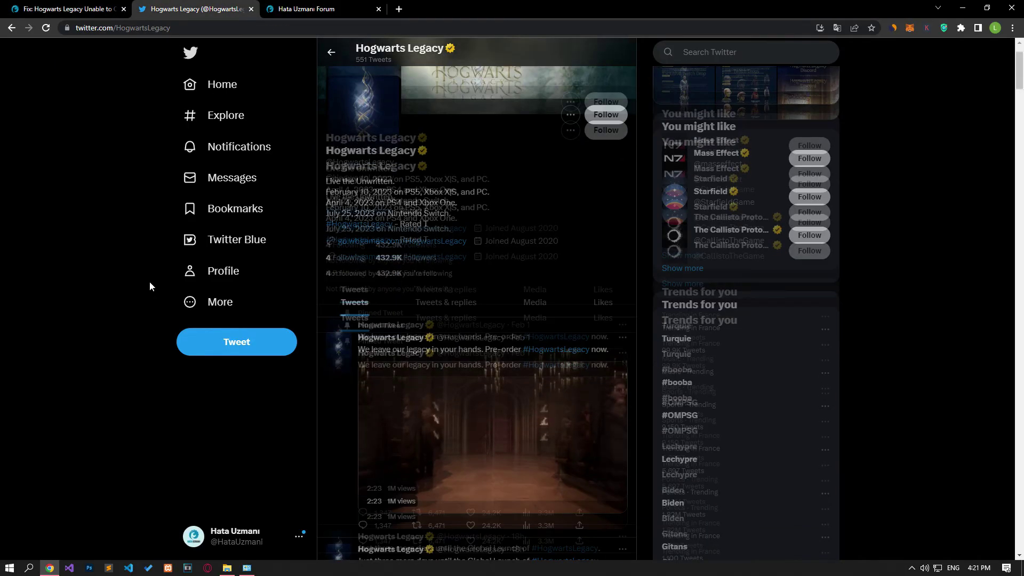
pyautogui.scroll(-10, 149, 282)
pyautogui.scroll(-18, 149, 282)
pyautogui.scroll(7, 150, 283)
pyautogui.scroll(12, 149, 280)
pyautogui.click(24, 5)
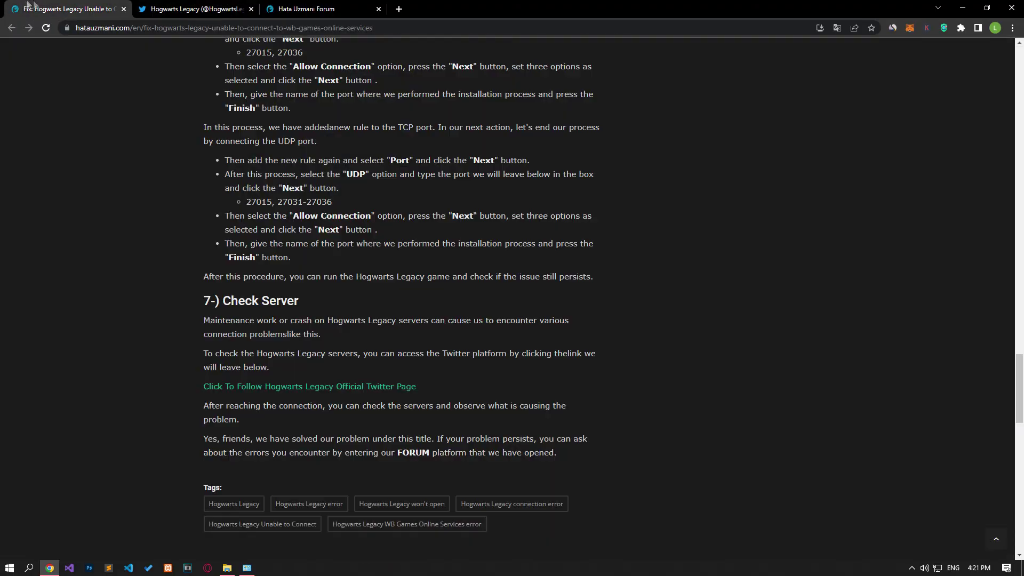
pyautogui.click(251, 9)
pyautogui.click(192, 9)
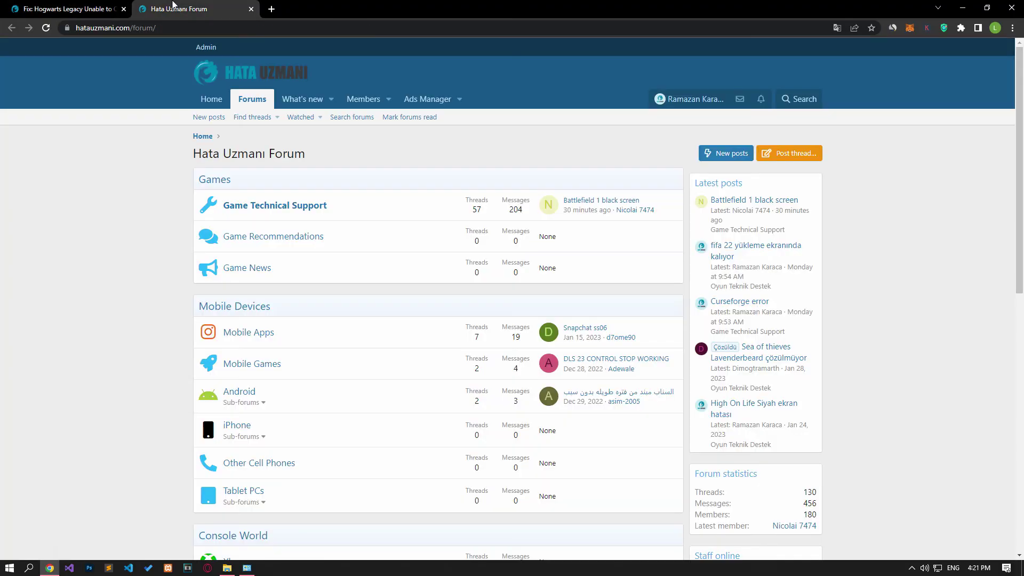
# Click Post thread on the forum index to open the 'Post thread in...' chooser
pyautogui.click(821, 155)
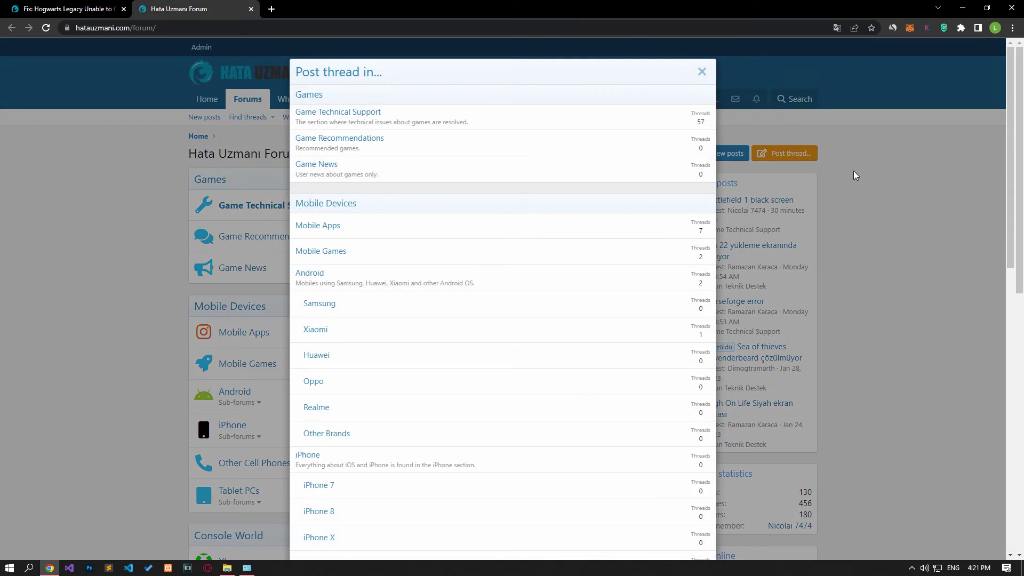